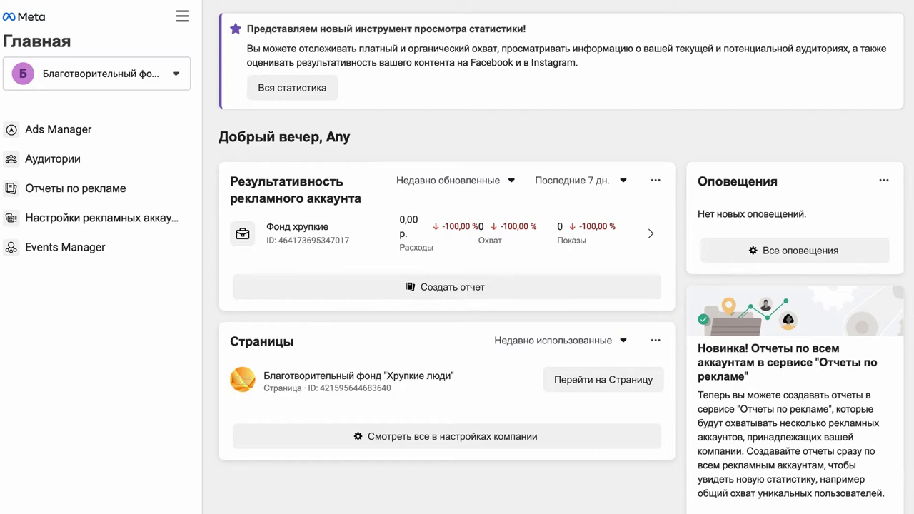
- Go to Ads Manager from the Business Suite sidebar to see the campaigns table
{"action": "left_click", "coordinate": [76, 134]}
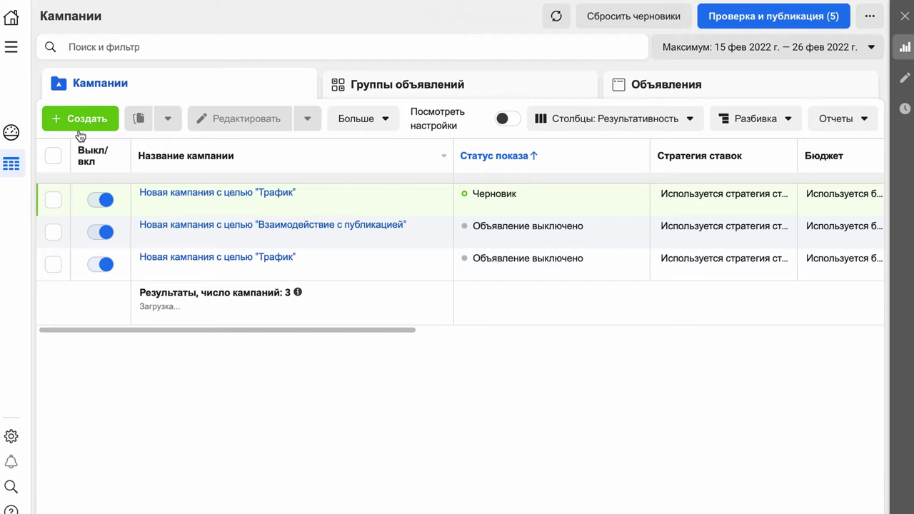
- Create a draft campaign with the Трафик objective and review its ad set, budget 400,00 р. daily
{"action": "left_click", "coordinate": [81, 124]}
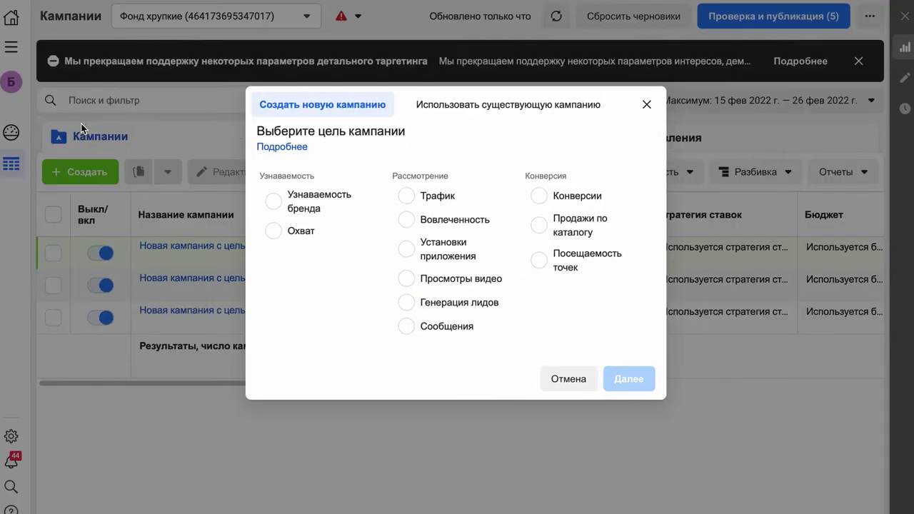
{"action": "left_click", "coordinate": [405, 196]}
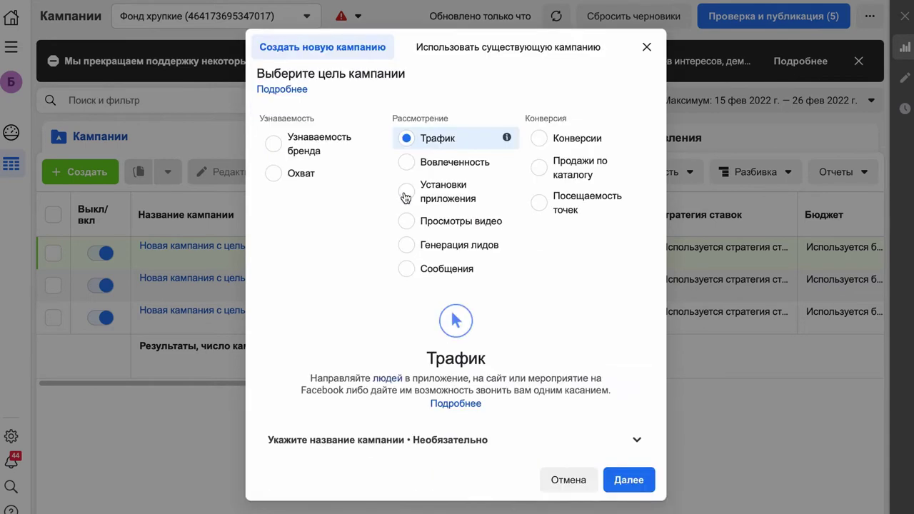
{"action": "left_click", "coordinate": [639, 482]}
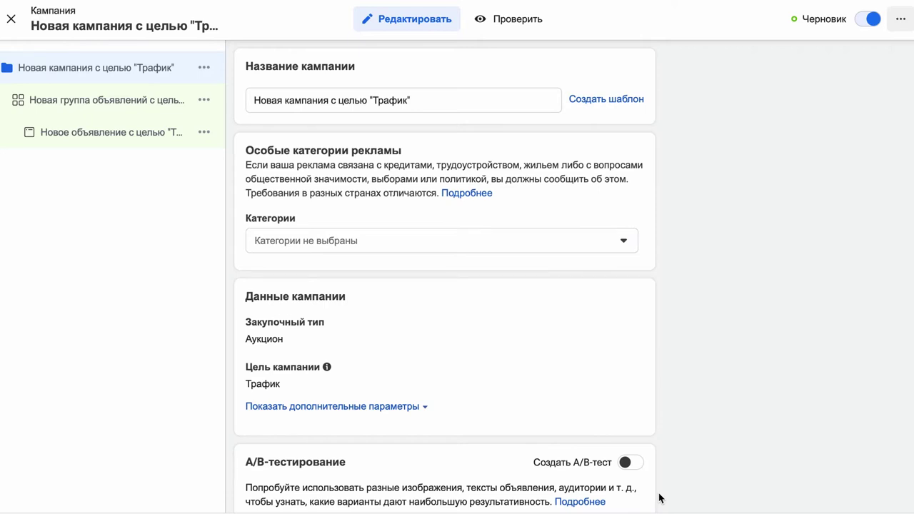
{"action": "scroll", "coordinate": [664, 359], "scroll_direction": "down", "scroll_amount": 2}
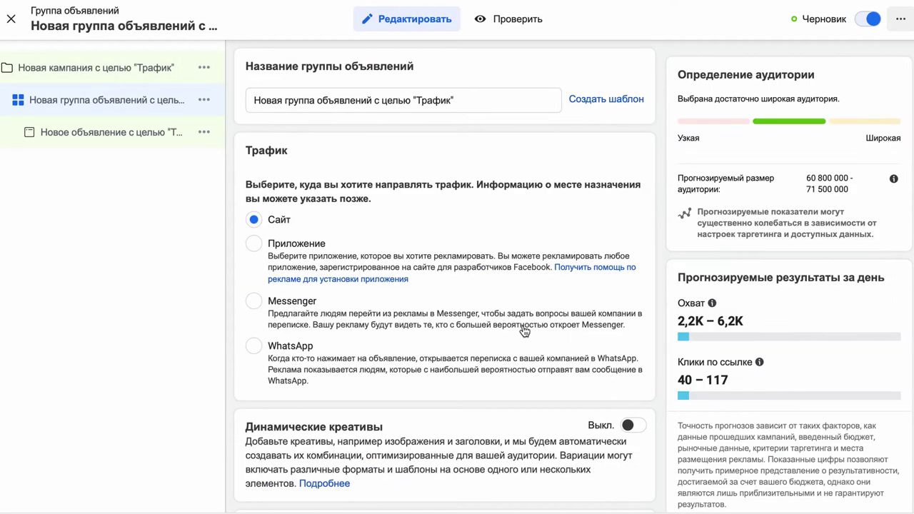
{"action": "scroll", "coordinate": [495, 316], "scroll_direction": "down", "scroll_amount": 5}
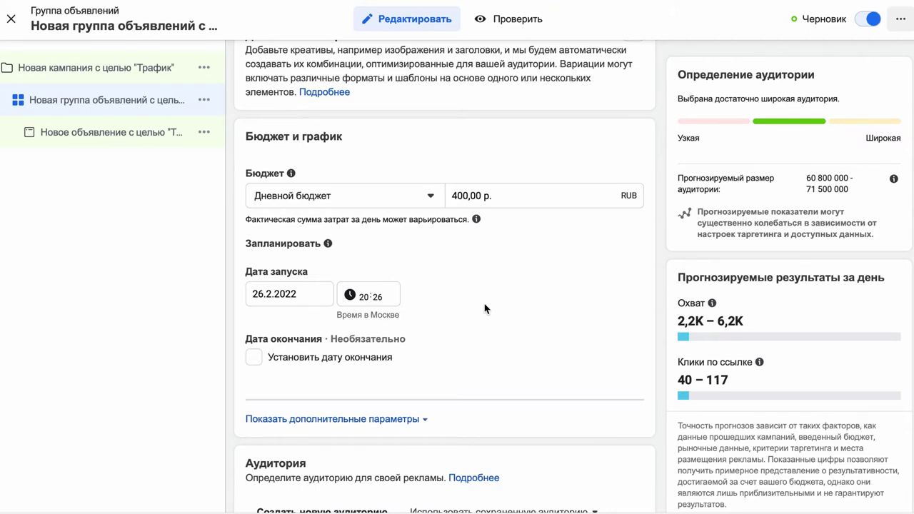
- Adjust the ad set's start hour and set its end date to 28.2.2022
{"action": "left_click", "coordinate": [366, 301]}
{"action": "scroll", "coordinate": [524, 333], "scroll_direction": "down", "scroll_amount": 1}
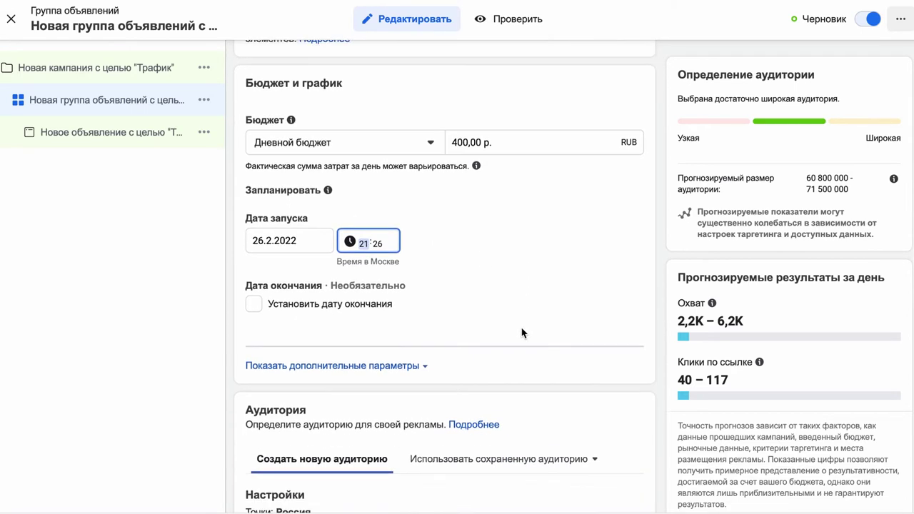
{"action": "left_click", "coordinate": [386, 306]}
{"action": "left_click", "coordinate": [274, 337]}
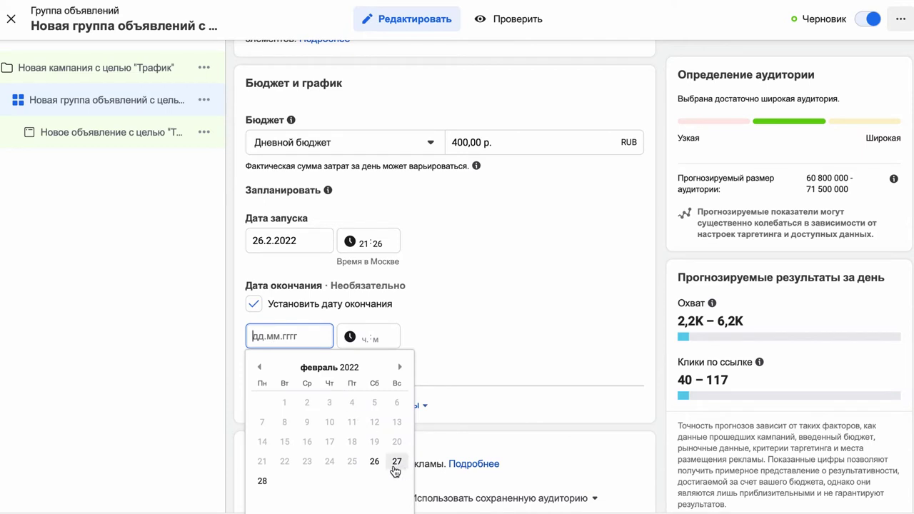
{"action": "left_click", "coordinate": [260, 482]}
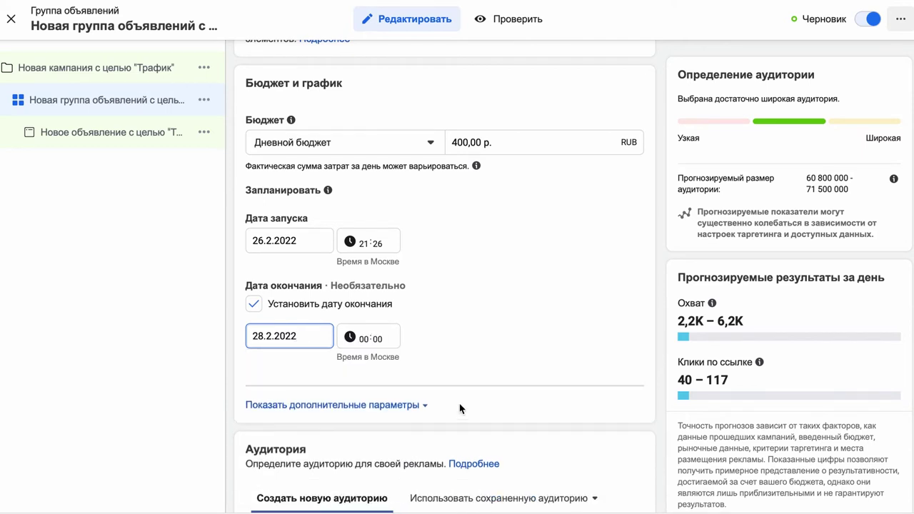
{"action": "scroll", "coordinate": [460, 409], "scroll_direction": "down", "scroll_amount": 3}
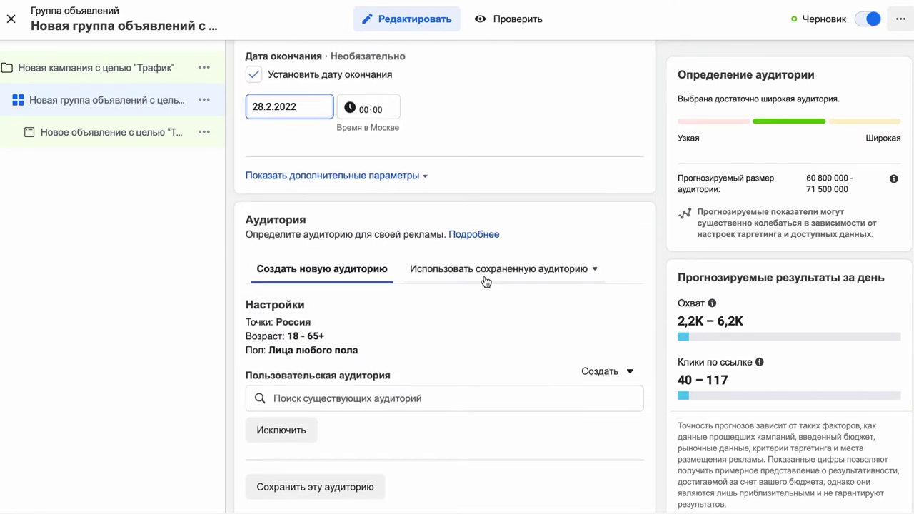
- Target the saved audience Хрупкие широкая
{"action": "left_click", "coordinate": [486, 281]}
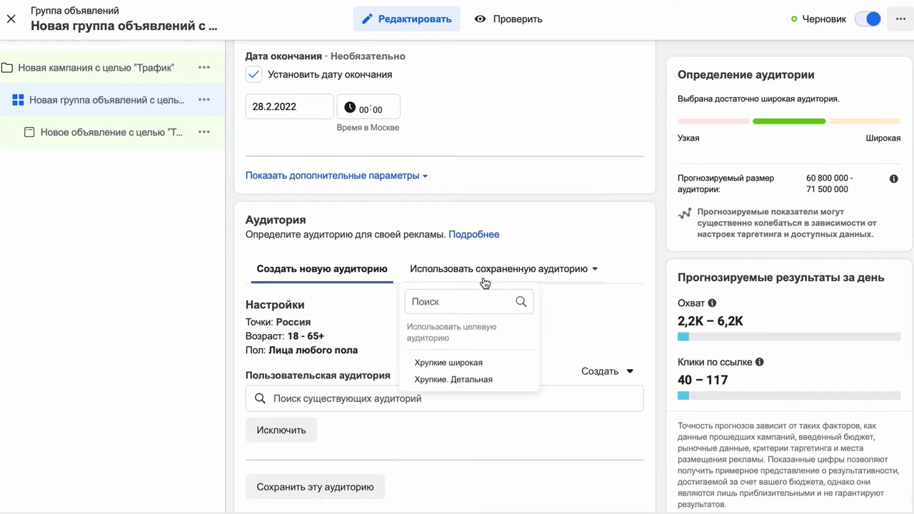
{"action": "left_click", "coordinate": [464, 367]}
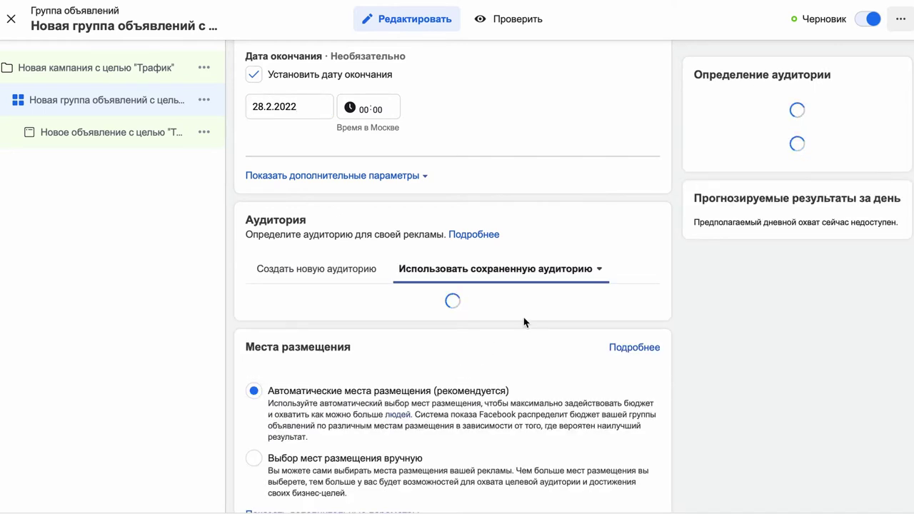
{"action": "scroll", "coordinate": [525, 320], "scroll_direction": "down", "scroll_amount": 3}
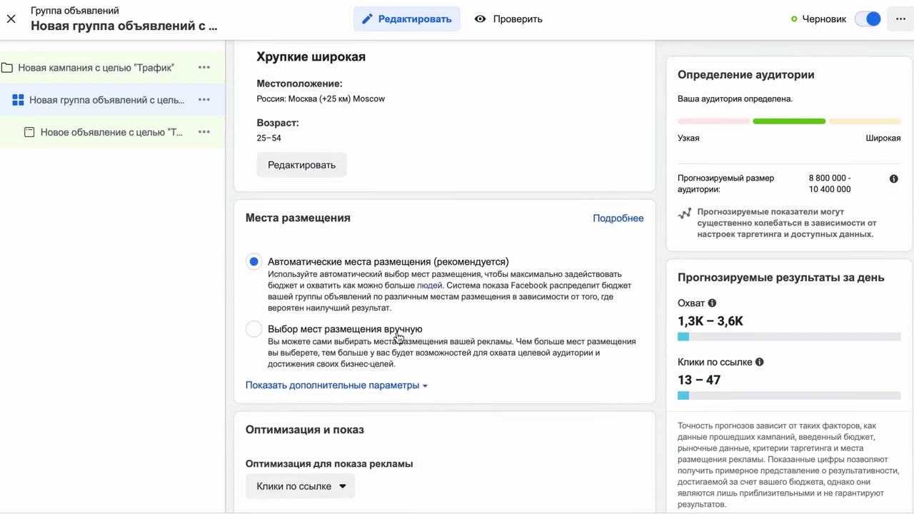
- Switch to manual placements and drop Facebook, Audience Network and Messenger
{"action": "left_click", "coordinate": [386, 335]}
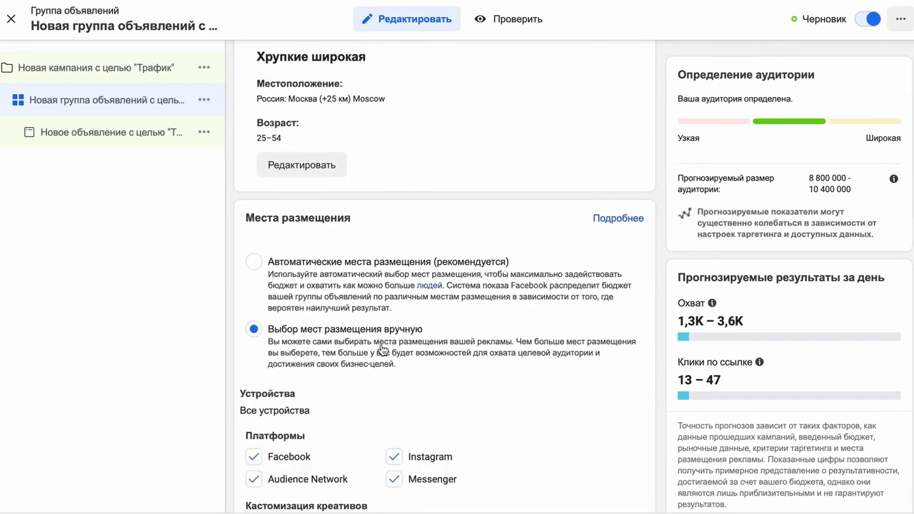
{"action": "scroll", "coordinate": [379, 346], "scroll_direction": "down", "scroll_amount": 3}
{"action": "left_click", "coordinate": [254, 214]}
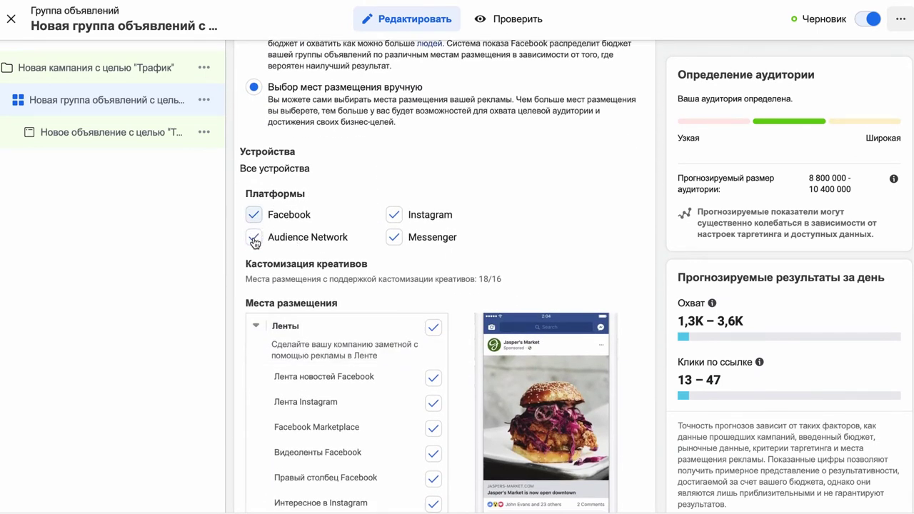
{"action": "left_click", "coordinate": [253, 237]}
{"action": "left_click", "coordinate": [394, 237]}
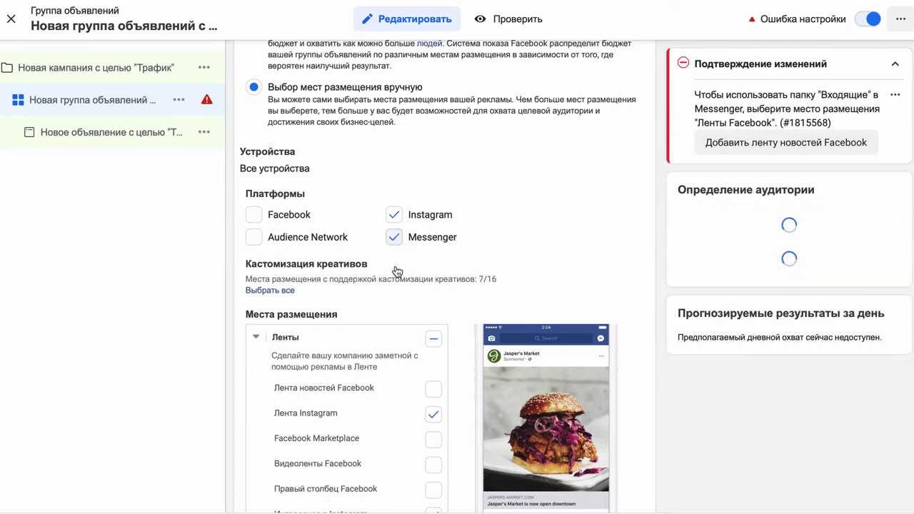
- Remove Лента, Интересное, Магазин and Видео Reels, leaving only Истории в Instagram
{"action": "scroll", "coordinate": [393, 278], "scroll_direction": "down", "scroll_amount": 3}
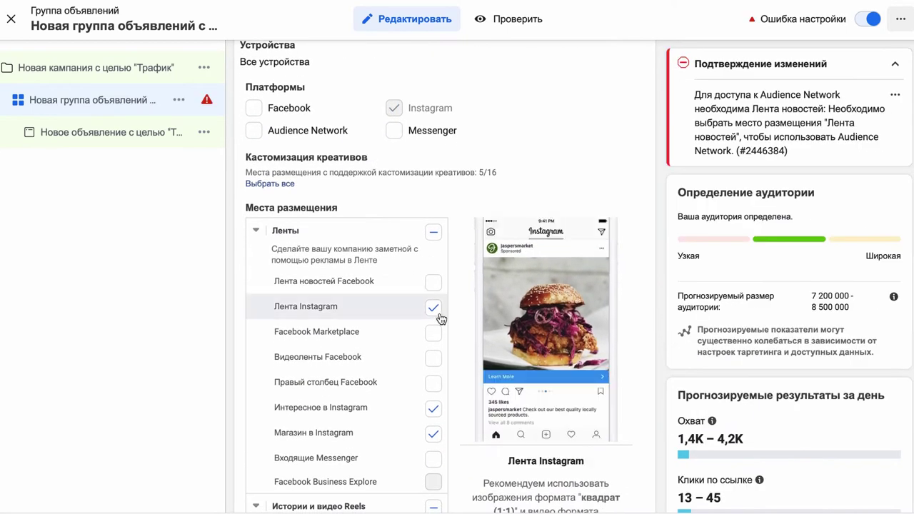
{"action": "left_click", "coordinate": [434, 308]}
{"action": "left_click", "coordinate": [434, 408]}
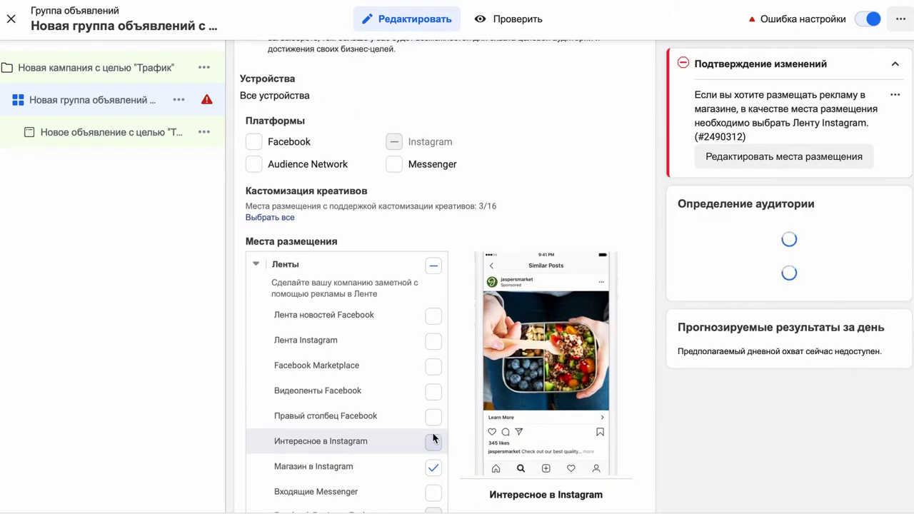
{"action": "left_click", "coordinate": [433, 433]}
{"action": "scroll", "coordinate": [411, 411], "scroll_direction": "down", "scroll_amount": 5}
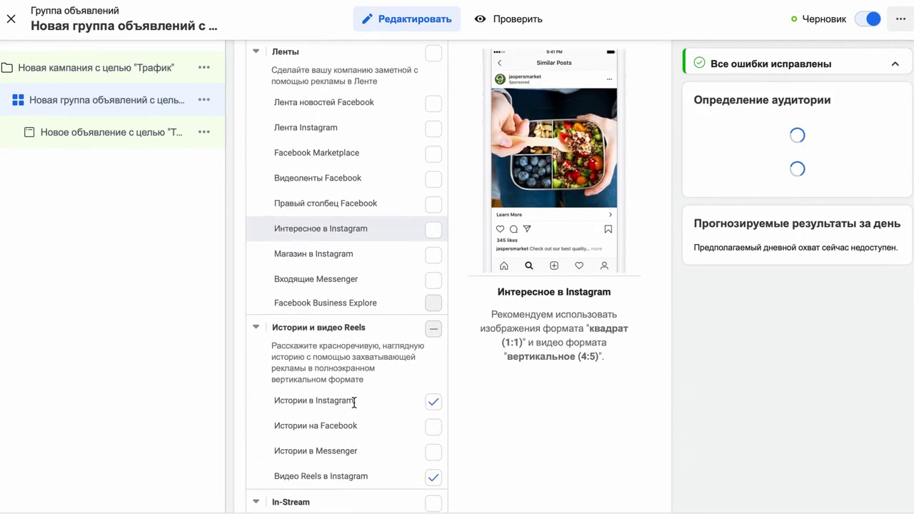
{"action": "left_click", "coordinate": [433, 438]}
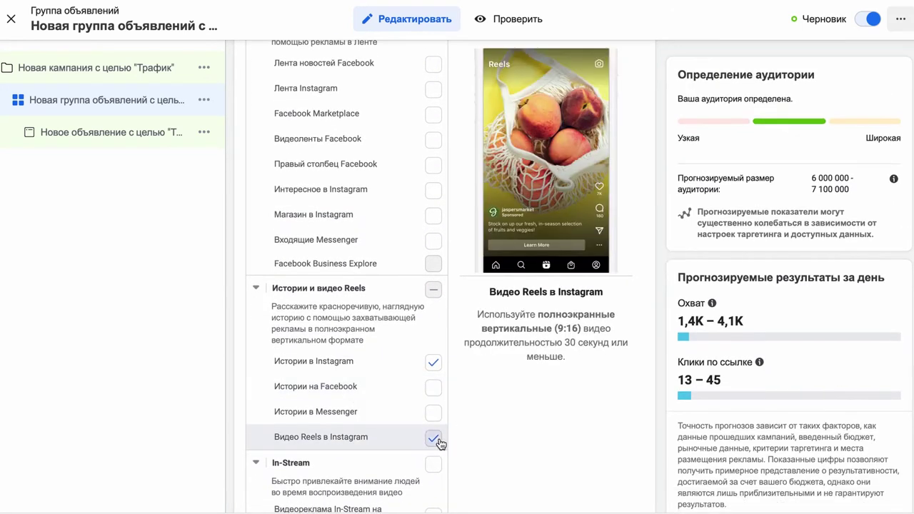
{"action": "scroll", "coordinate": [520, 435], "scroll_direction": "down", "scroll_amount": 1}
{"action": "scroll", "coordinate": [519, 435], "scroll_direction": "down", "scroll_amount": 3}
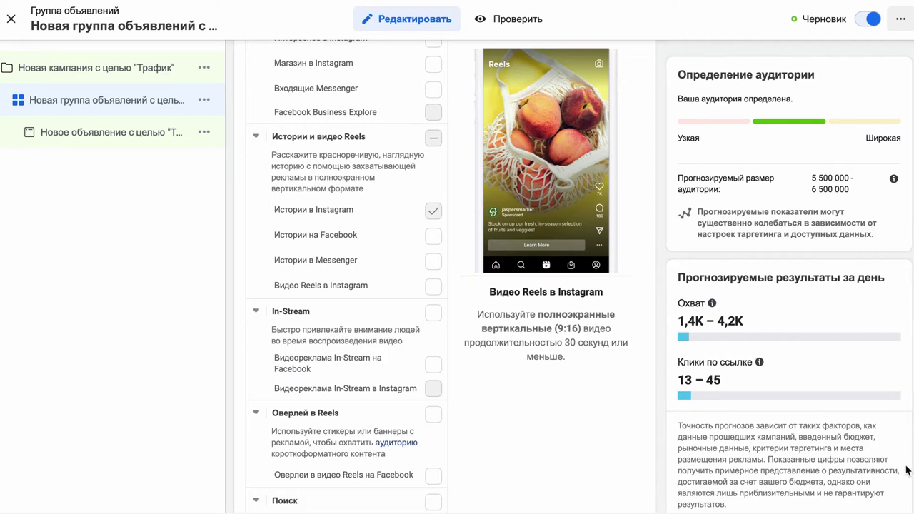
{"action": "left_click", "coordinate": [860, 500]}
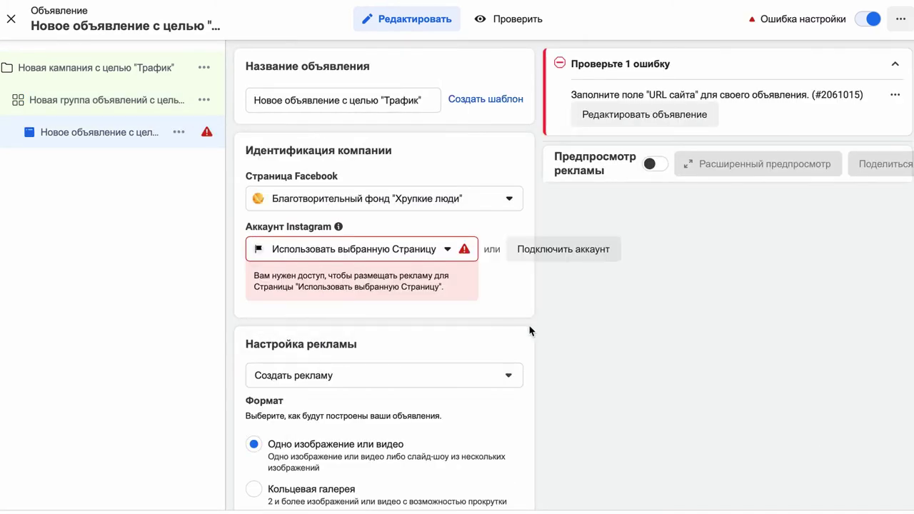
- Use the foundation's Instagram account for the ad
{"action": "left_click", "coordinate": [438, 258]}
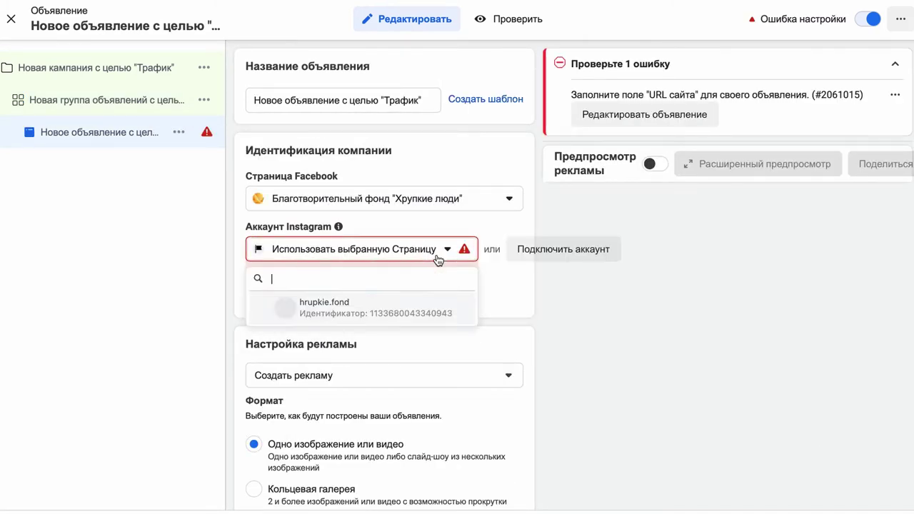
{"action": "left_click", "coordinate": [419, 308]}
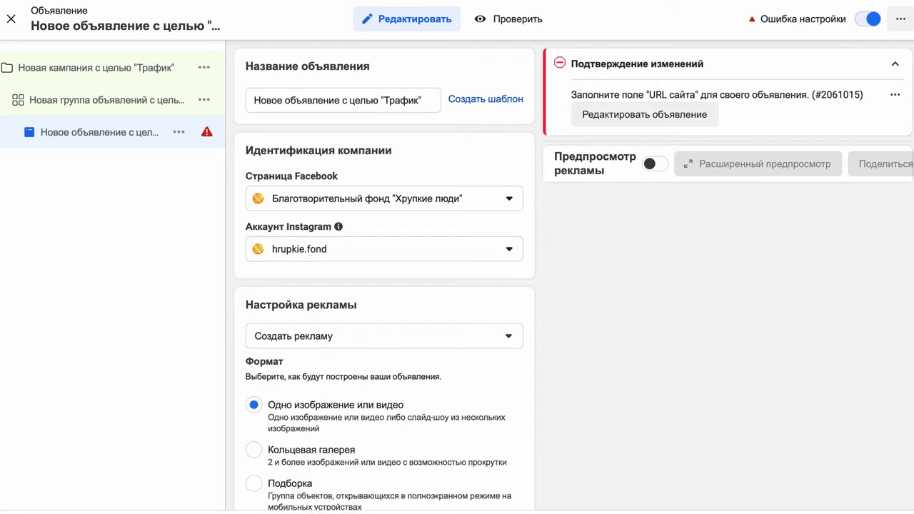
{"action": "scroll", "coordinate": [445, 229], "scroll_direction": "down", "scroll_amount": 6}
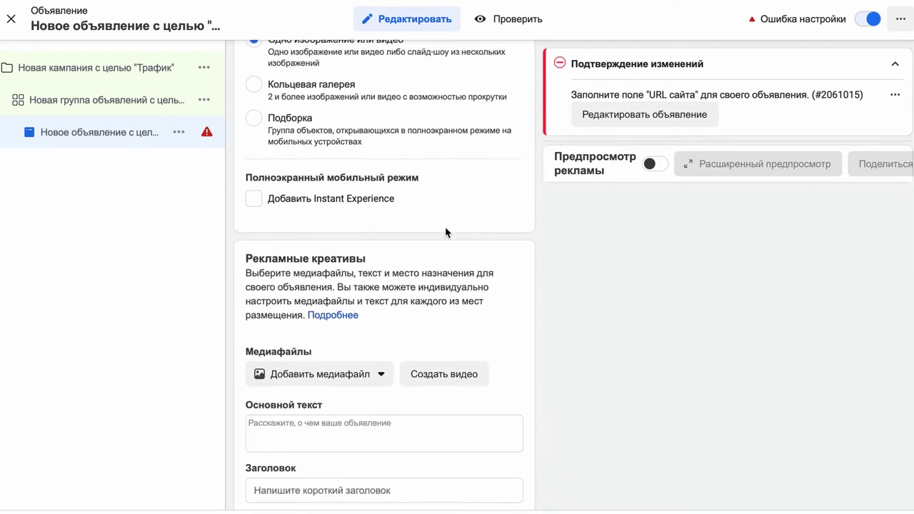
- Add the vertical 720 × 1280 image IMG_0769 as the ad's media
{"action": "left_click", "coordinate": [359, 304]}
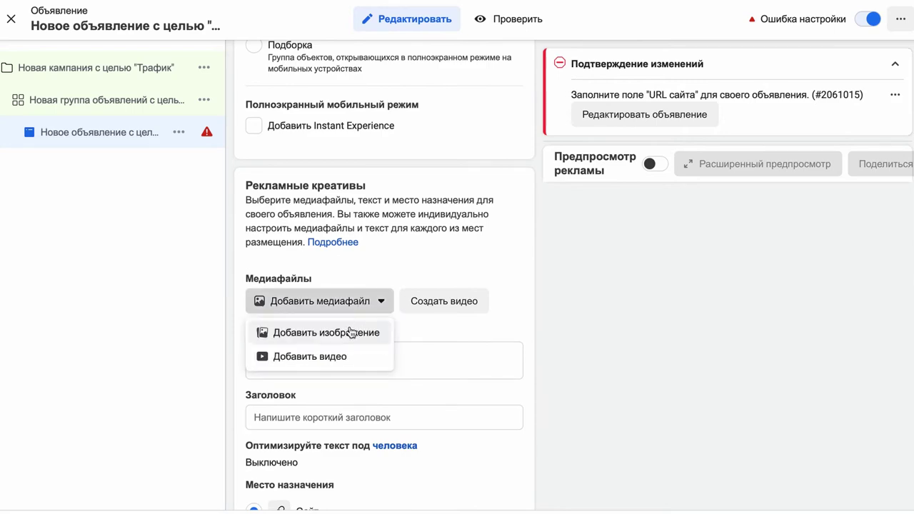
{"action": "left_click", "coordinate": [350, 334]}
{"action": "left_click", "coordinate": [329, 185]}
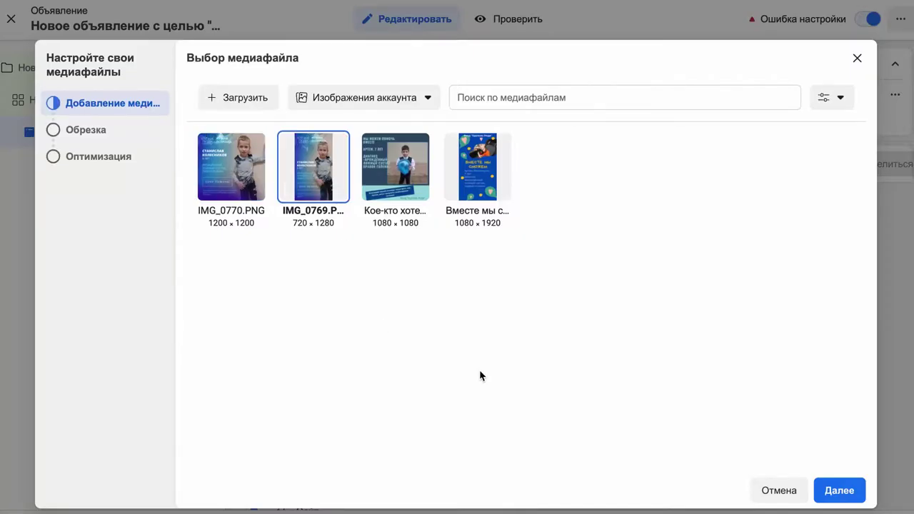
{"action": "left_click", "coordinate": [854, 483]}
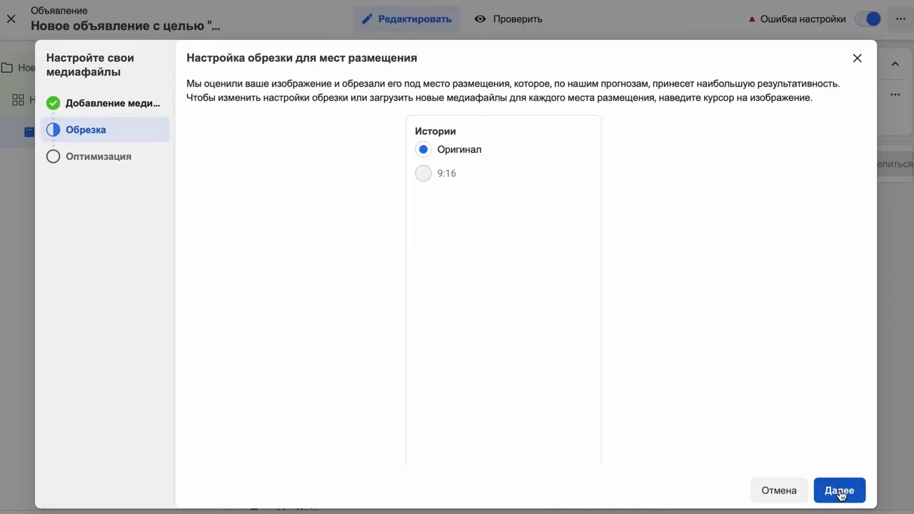
{"action": "left_click", "coordinate": [843, 491]}
{"action": "left_click", "coordinate": [840, 491]}
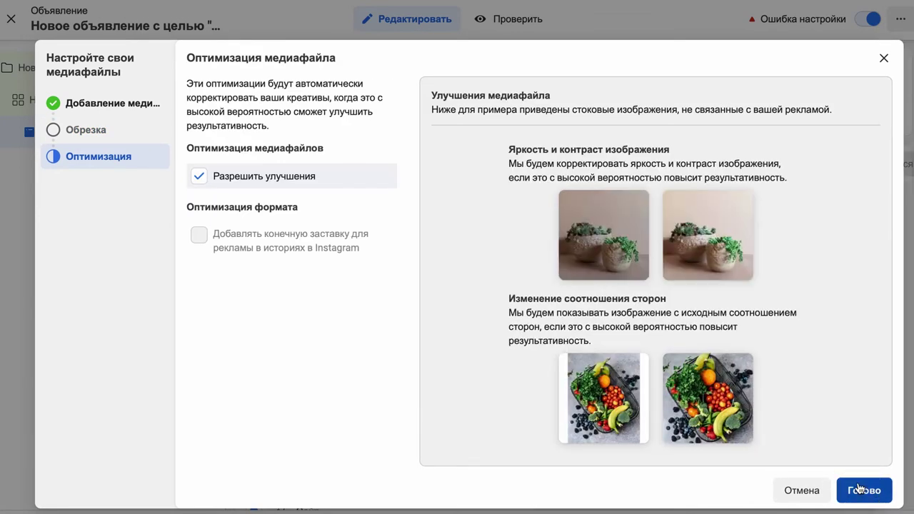
- Dismiss recommendations, paste the website URL, and keep Подробнее as the call to action
{"action": "scroll", "coordinate": [469, 326], "scroll_direction": "down", "scroll_amount": 2}
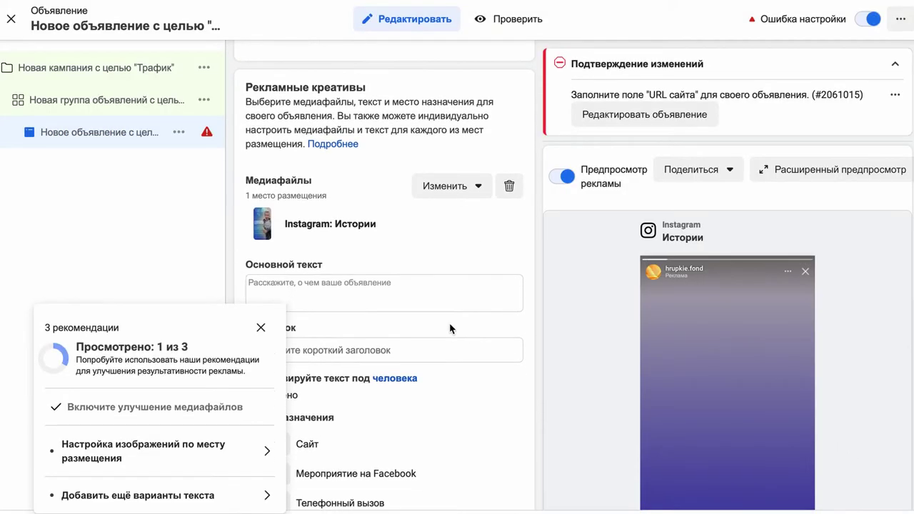
{"action": "left_click", "coordinate": [261, 329]}
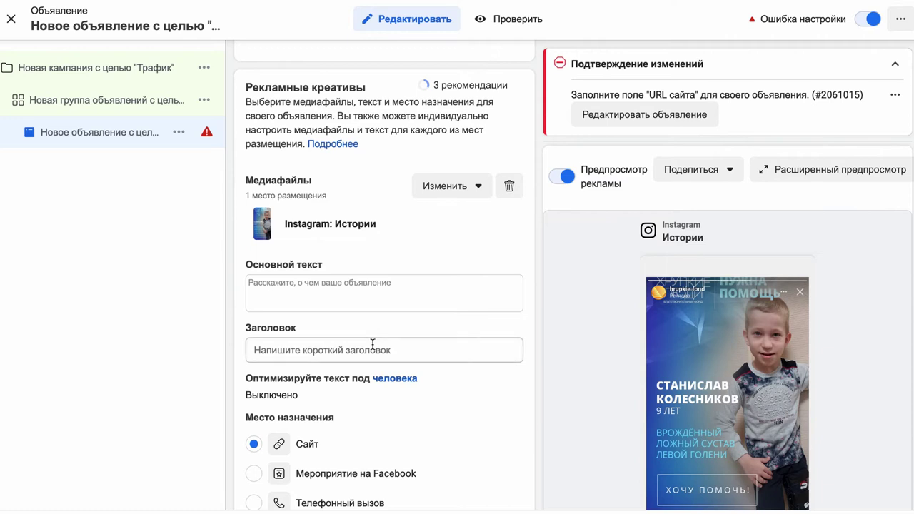
{"action": "scroll", "coordinate": [372, 341], "scroll_direction": "down", "scroll_amount": 4}
{"action": "left_click", "coordinate": [363, 318]}
{"action": "type", "text": "https://hrupkie.ru/campaign/stanislav-kolesnikov-9-let/"}
{"action": "scroll", "coordinate": [404, 371], "scroll_direction": "down", "scroll_amount": 4}
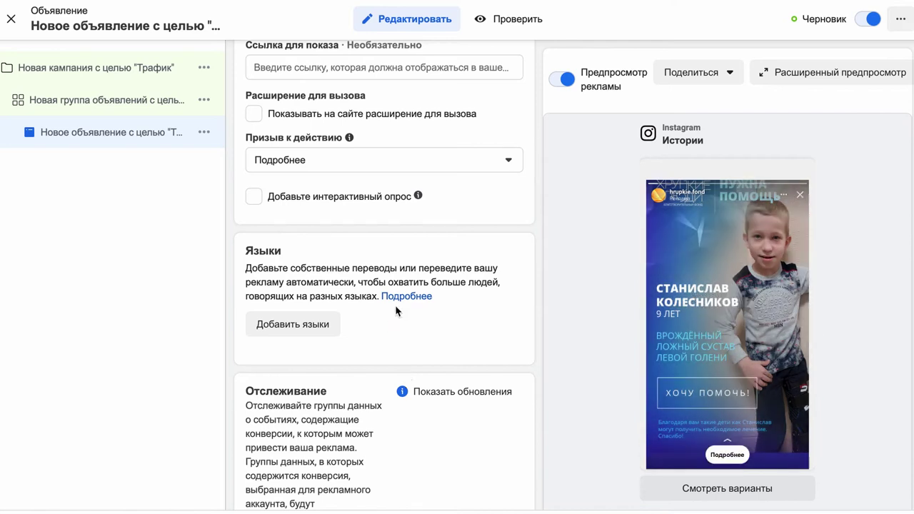
{"action": "left_click", "coordinate": [458, 163]}
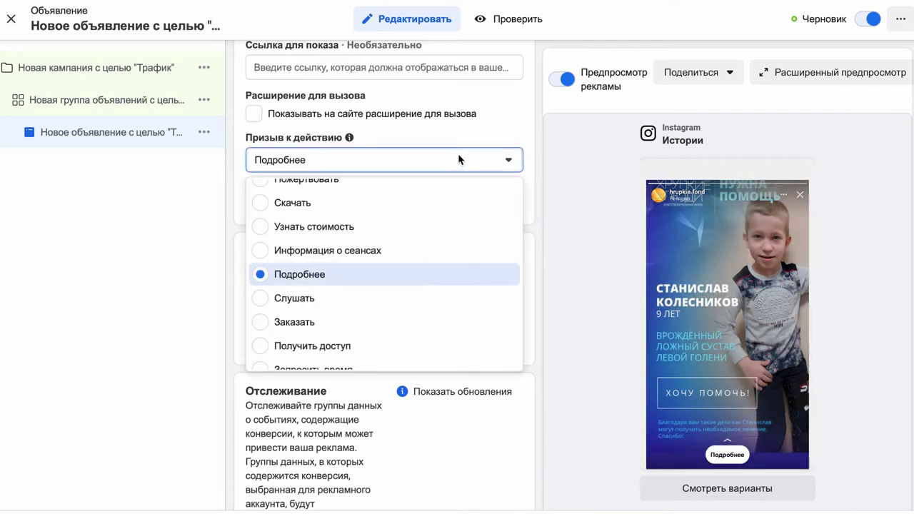
{"action": "left_click", "coordinate": [477, 138]}
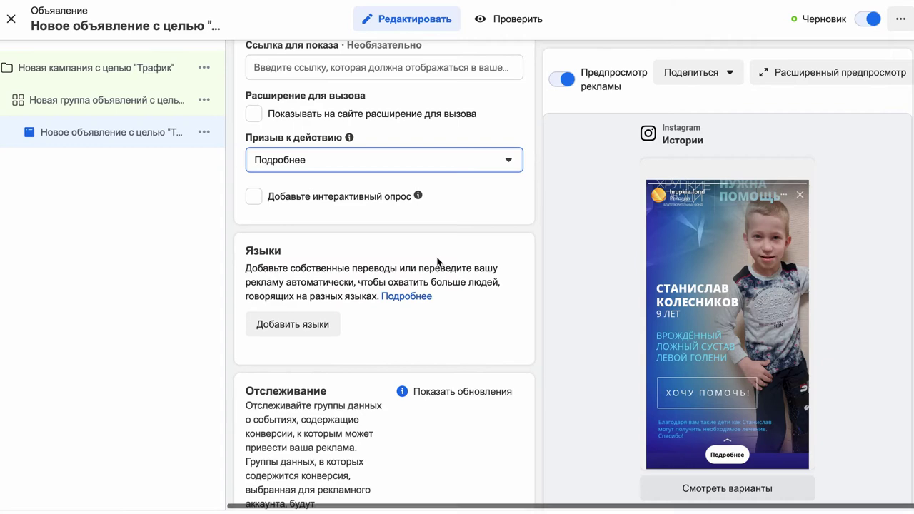
{"action": "scroll", "coordinate": [438, 263], "scroll_direction": "down", "scroll_amount": 4}
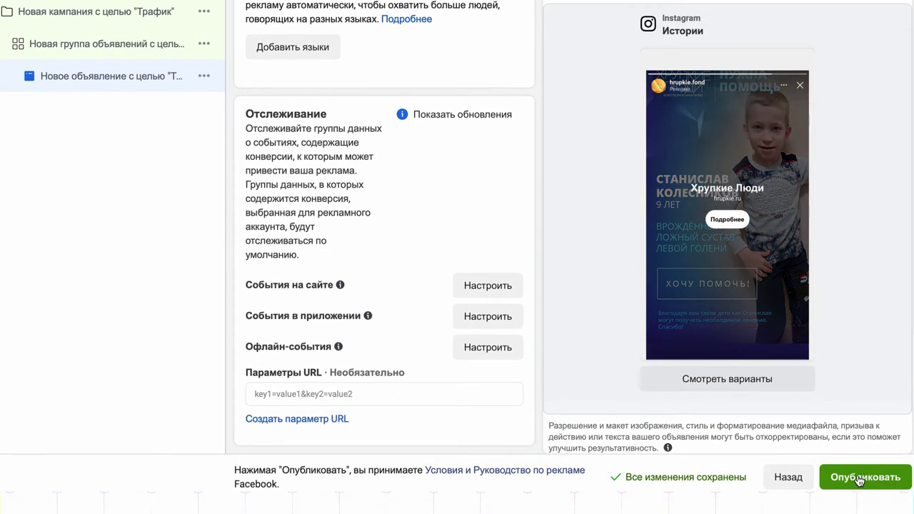
- Scroll back up through the ad editor while the ad publishes
{"action": "scroll", "coordinate": [829, 391], "scroll_direction": "up", "scroll_amount": 1}
{"action": "scroll", "coordinate": [829, 392], "scroll_direction": "up", "scroll_amount": 2}
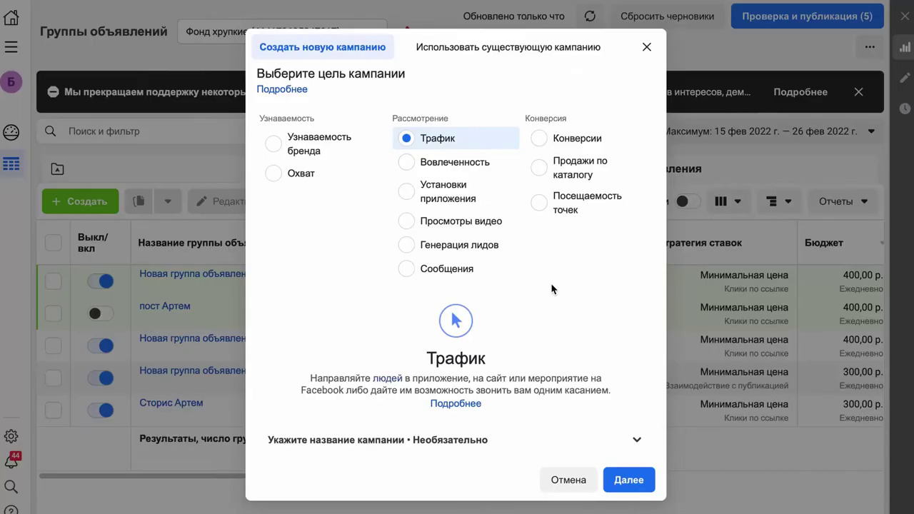
- Create another campaign with the Трафик objective
{"action": "left_click", "coordinate": [628, 479]}
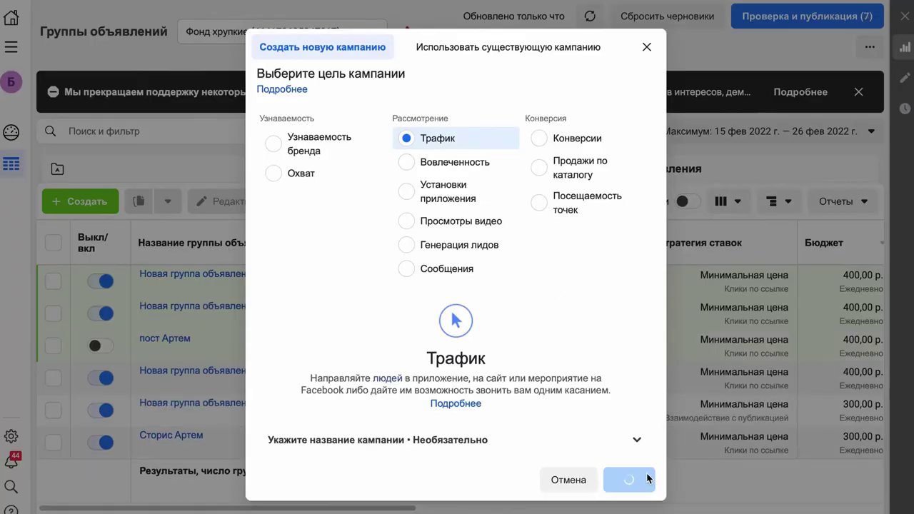
{"action": "scroll", "coordinate": [563, 345], "scroll_direction": "down", "scroll_amount": 5}
{"action": "scroll", "coordinate": [531, 316], "scroll_direction": "down", "scroll_amount": 6}
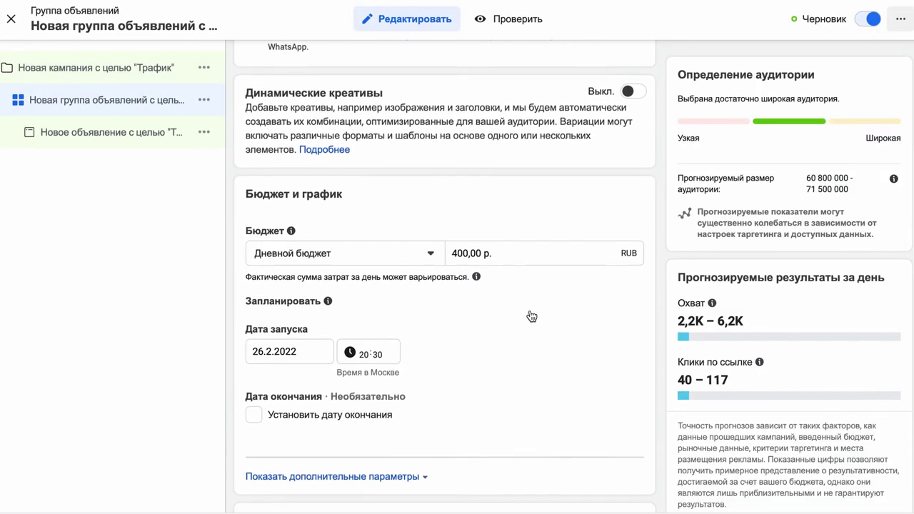
- Edit the ad group's start hour and set its end date to 28.2.2022
{"action": "left_click", "coordinate": [364, 267]}
{"action": "left_click", "coordinate": [318, 334]}
{"action": "left_click", "coordinate": [261, 500]}
{"action": "scroll", "coordinate": [483, 199], "scroll_direction": "down", "scroll_amount": 5}
- Apply the saved audience Хрупкие. Детальная and choose placements manually
{"action": "left_click", "coordinate": [483, 200]}
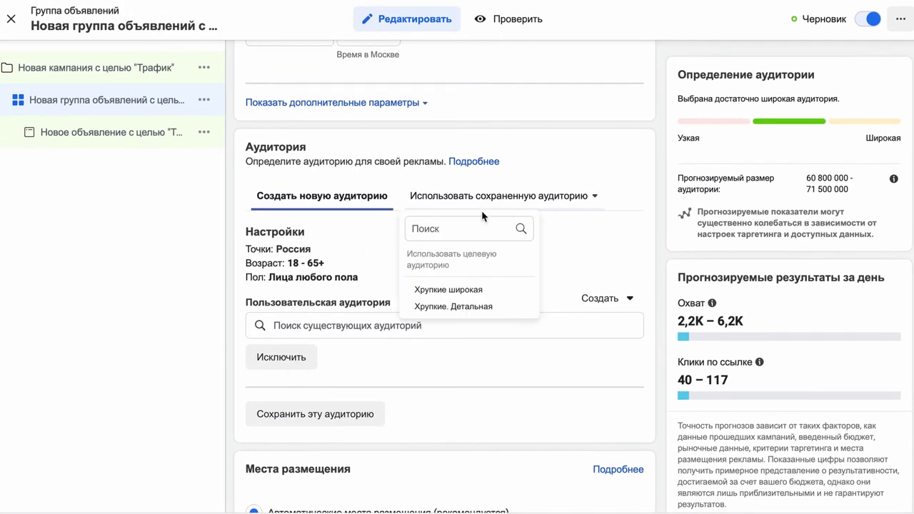
{"action": "left_click", "coordinate": [465, 310]}
{"action": "scroll", "coordinate": [461, 316], "scroll_direction": "down", "scroll_amount": 3}
{"action": "left_click", "coordinate": [305, 322]}
{"action": "scroll", "coordinate": [402, 369], "scroll_direction": "down", "scroll_amount": 10}
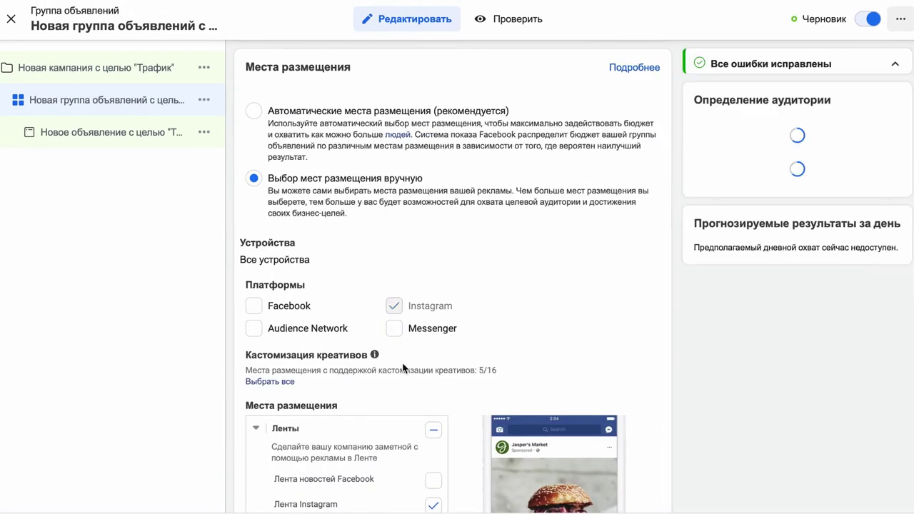
{"action": "scroll", "coordinate": [502, 357], "scroll_direction": "down", "scroll_amount": 3}
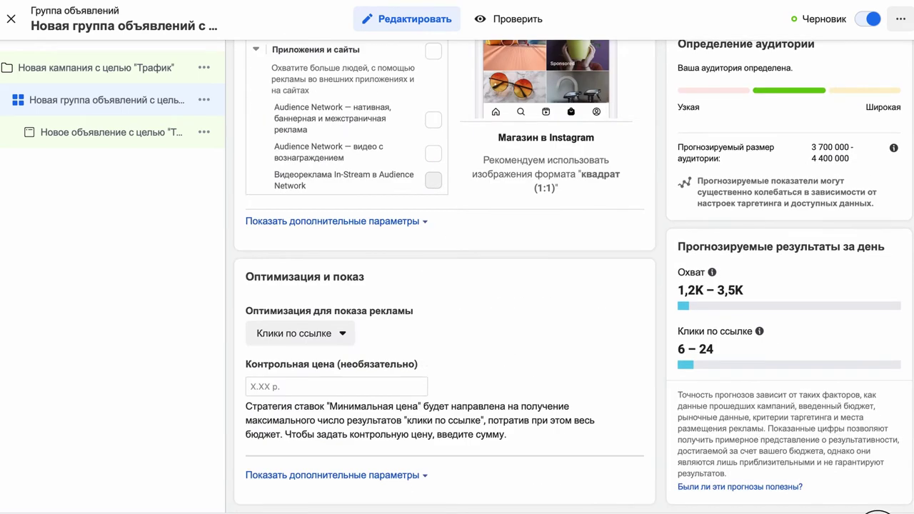
{"action": "left_click", "coordinate": [112, 132]}
{"action": "scroll", "coordinate": [373, 330], "scroll_direction": "down", "scroll_amount": 4}
{"action": "scroll", "coordinate": [374, 329], "scroll_direction": "down", "scroll_amount": 4}
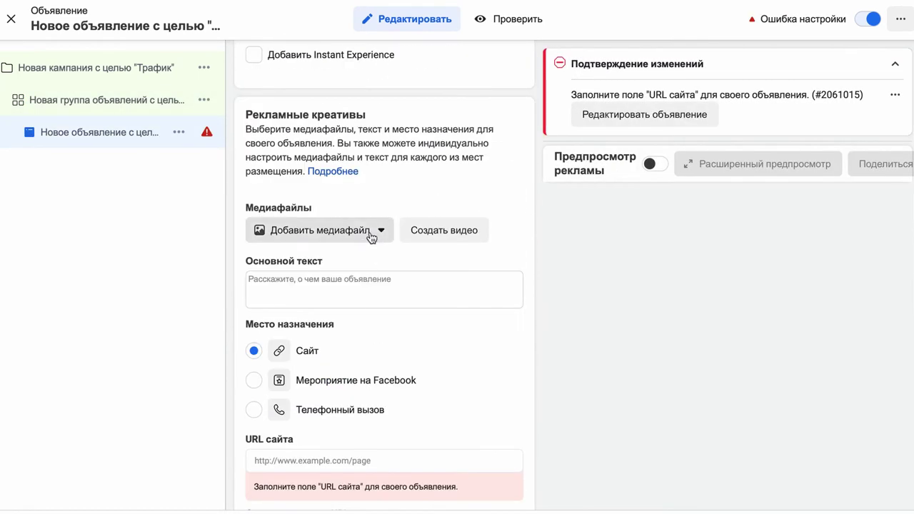
- Add the image IMG_0770 as the new ad's media
{"action": "left_click", "coordinate": [372, 233]}
{"action": "left_click", "coordinate": [390, 271]}
{"action": "left_click", "coordinate": [231, 172]}
{"action": "left_click", "coordinate": [832, 491]}
{"action": "left_click", "coordinate": [830, 491]}
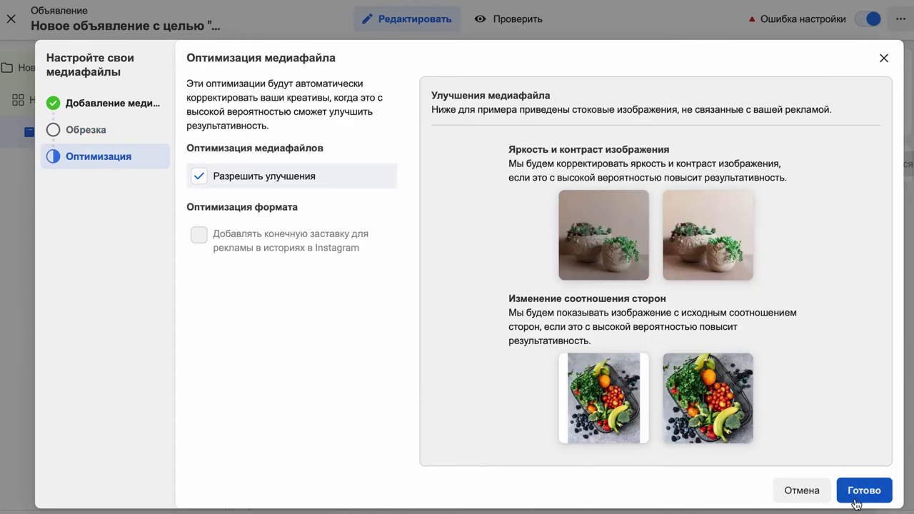
{"action": "left_click", "coordinate": [859, 491]}
- Paste the campaign page URL and the ad's primary text
{"action": "scroll", "coordinate": [516, 402], "scroll_direction": "down", "scroll_amount": 4}
{"action": "left_click", "coordinate": [402, 219]}
{"action": "type", "text": "https://hrupkie.ru/campaign/stanislav-kolesnikov-9-let/"}
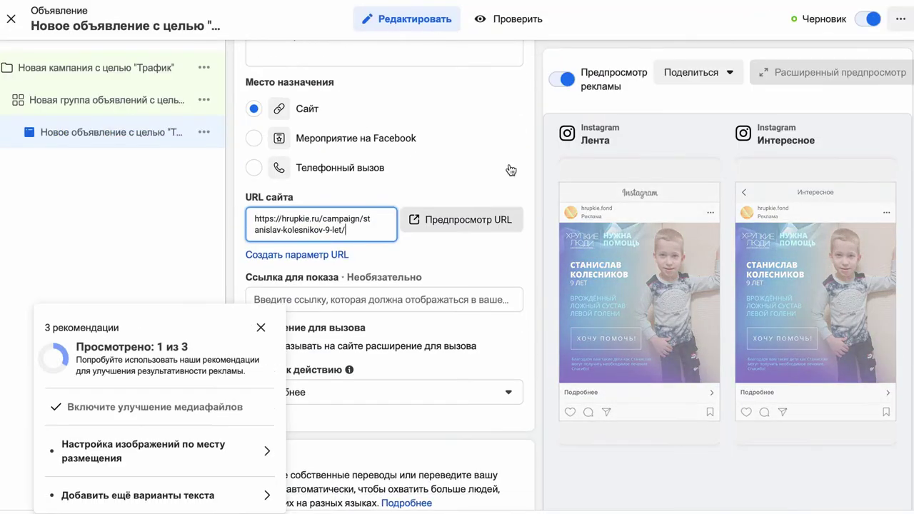
{"action": "scroll", "coordinate": [445, 293], "scroll_direction": "up", "scroll_amount": 5}
{"action": "left_click", "coordinate": [371, 367]}
{"action": "type", "text": "«Почему у меня такая ножка? Я когда-нибудь смогу ходить сам?» — такие вопросы мама девятилетнего Стаса слышит от сына чаще всего. Мальчик появился на свет с врождённым ложным суставом левой голени. Позже врачи выявили и причину костной патологии — редкое заболевание под названием «нейрофиброматоз». Также Стасу поставили ещё один диагноз: «детский церебральный паралич (ДЦП)». Именно из-за него врачи долго не решались оперировать мальчика."}
{"action": "scroll", "coordinate": [425, 351], "scroll_direction": "down", "scroll_amount": 10}
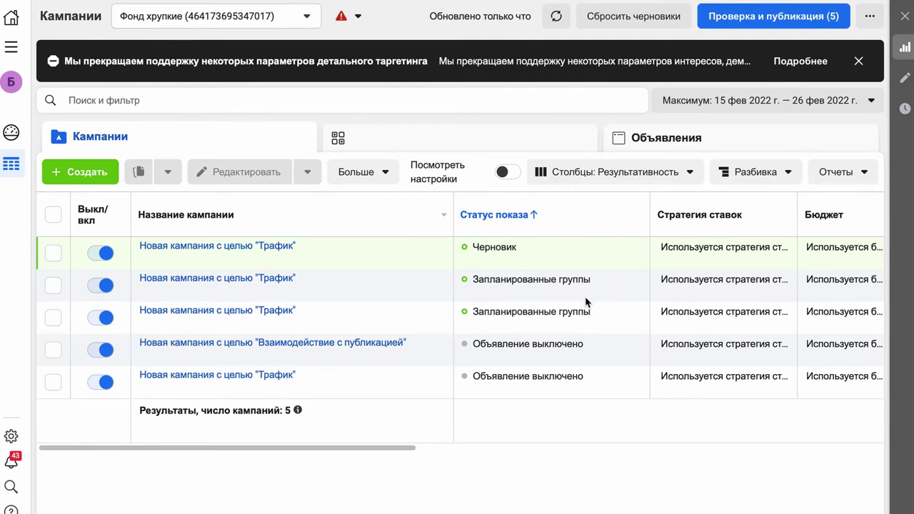
- Sort campaigns by Результат, Охват, Цена за результат and Уникальные клики по ссылке, then view ads
{"action": "left_click", "coordinate": [386, 448]}
{"action": "left_click_drag", "start_coordinate": [387, 448], "coordinate": [606, 445]}
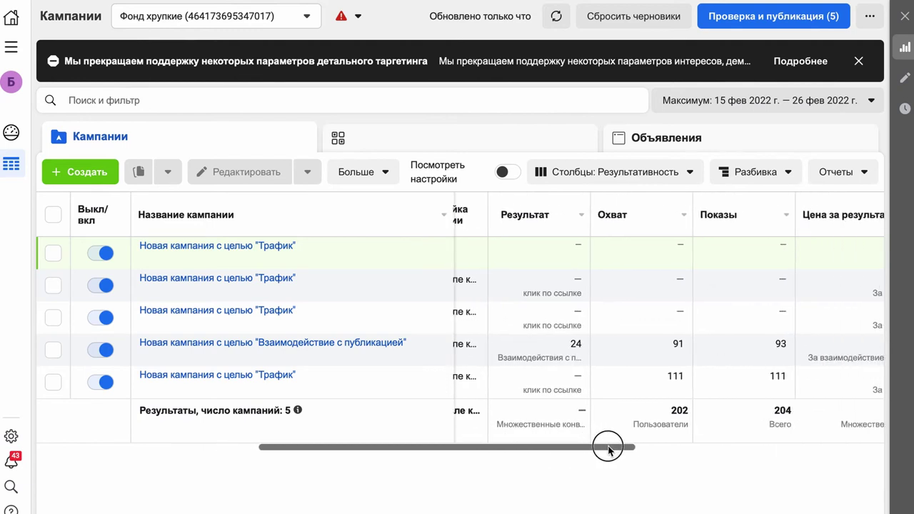
{"action": "left_click", "coordinate": [564, 220]}
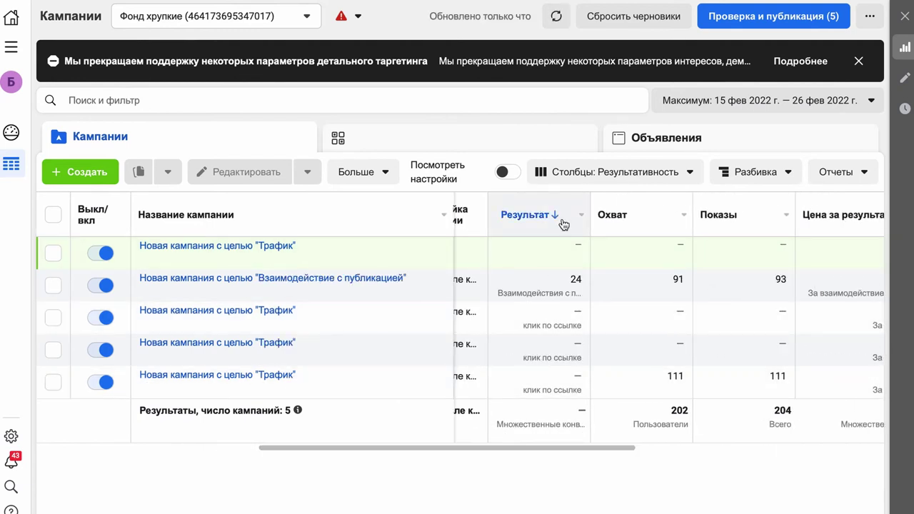
{"action": "left_click", "coordinate": [636, 230]}
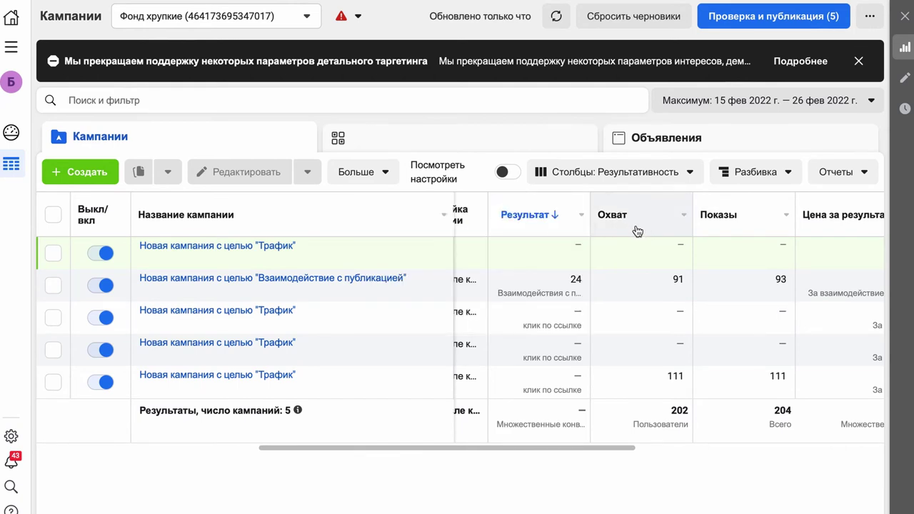
{"action": "left_click_drag", "start_coordinate": [547, 449], "coordinate": [688, 422]}
{"action": "left_click", "coordinate": [611, 229]}
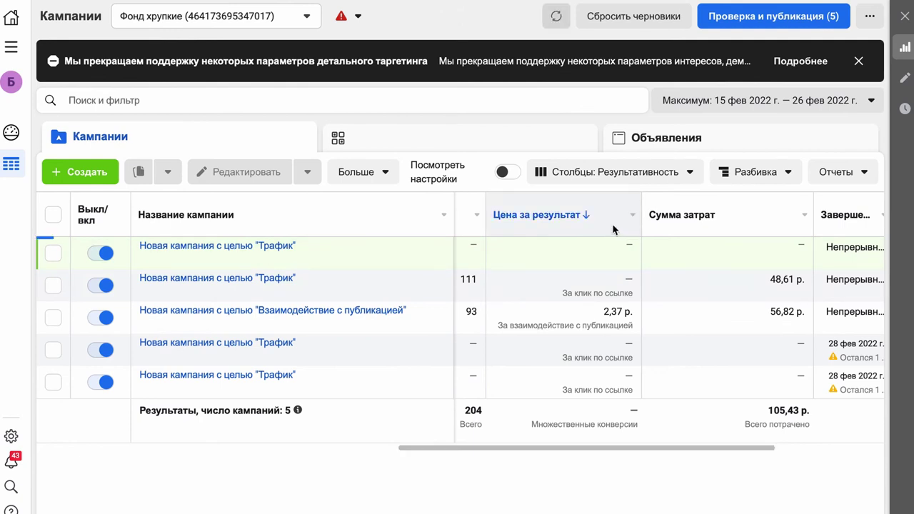
{"action": "left_click_drag", "start_coordinate": [592, 454], "coordinate": [707, 444]}
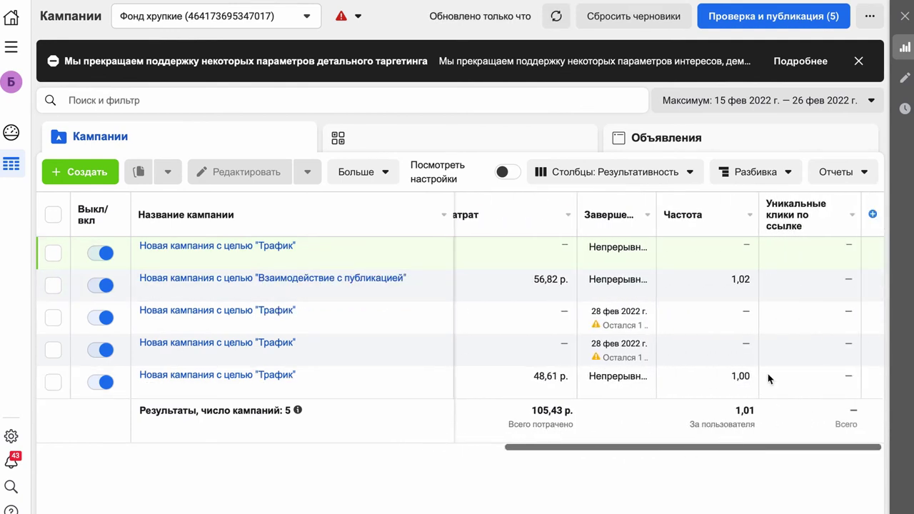
{"action": "left_click", "coordinate": [807, 219]}
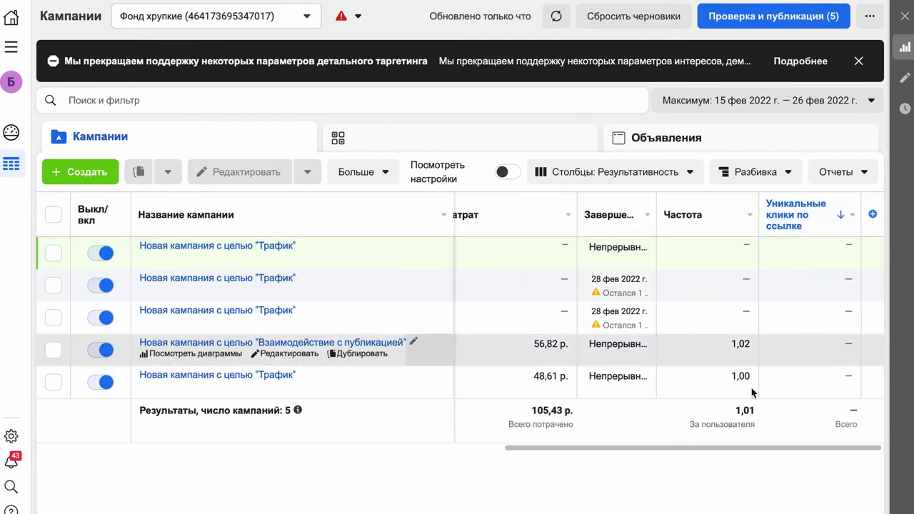
{"action": "left_click_drag", "start_coordinate": [735, 446], "coordinate": [728, 422]}
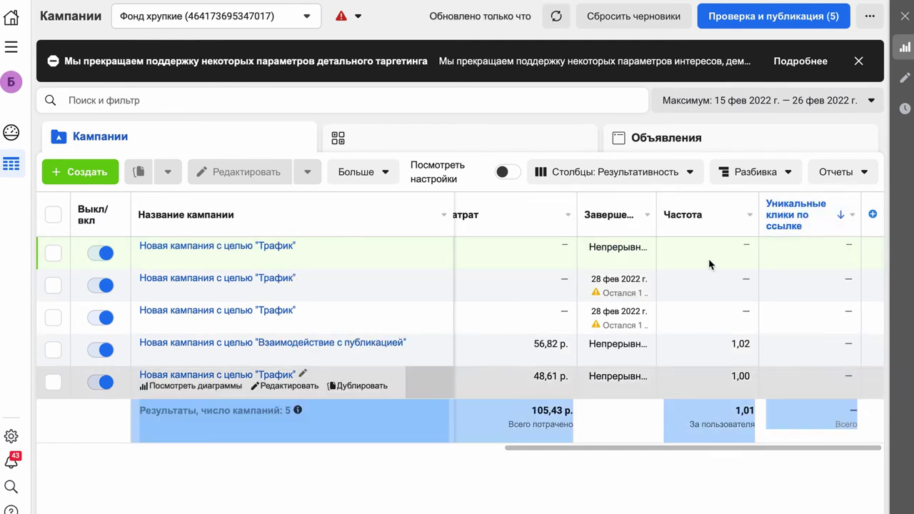
{"action": "left_click", "coordinate": [682, 141]}
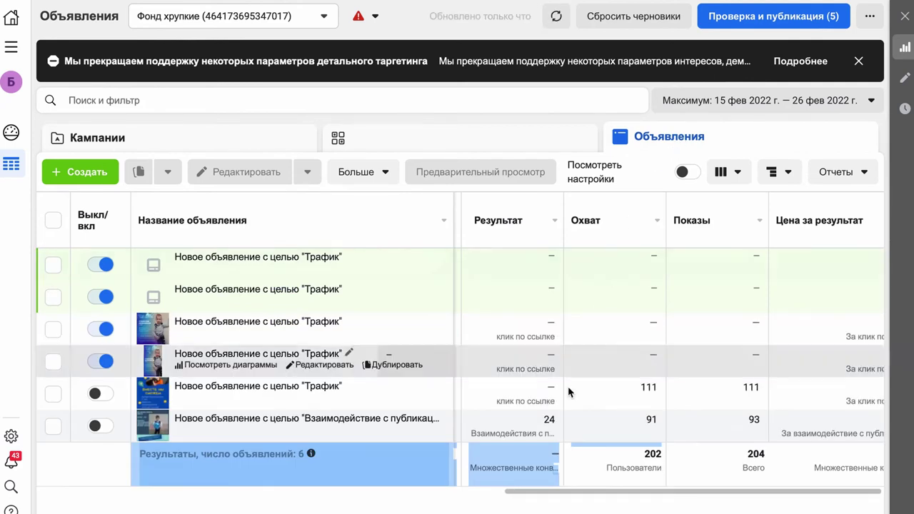
- Scroll the ads table right to the ranking diagnostics and Сумма затрат columns
{"action": "left_click_drag", "start_coordinate": [528, 492], "coordinate": [670, 489]}
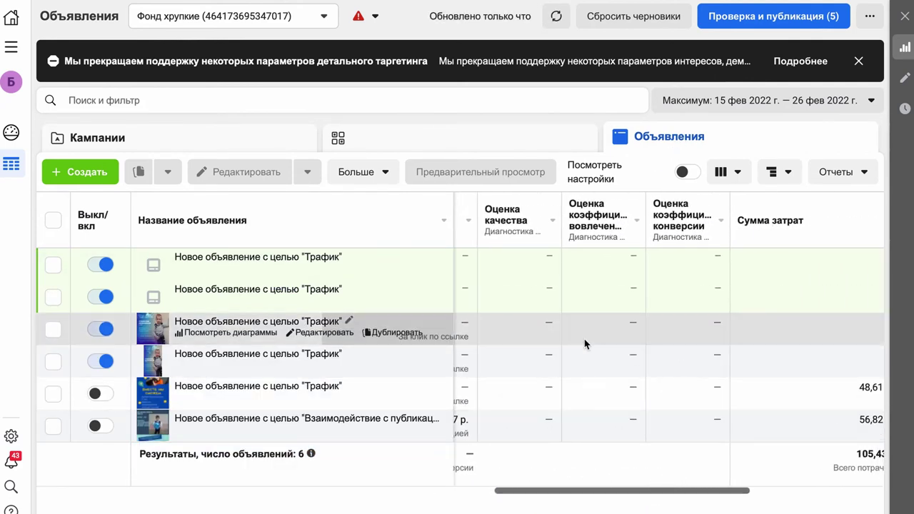